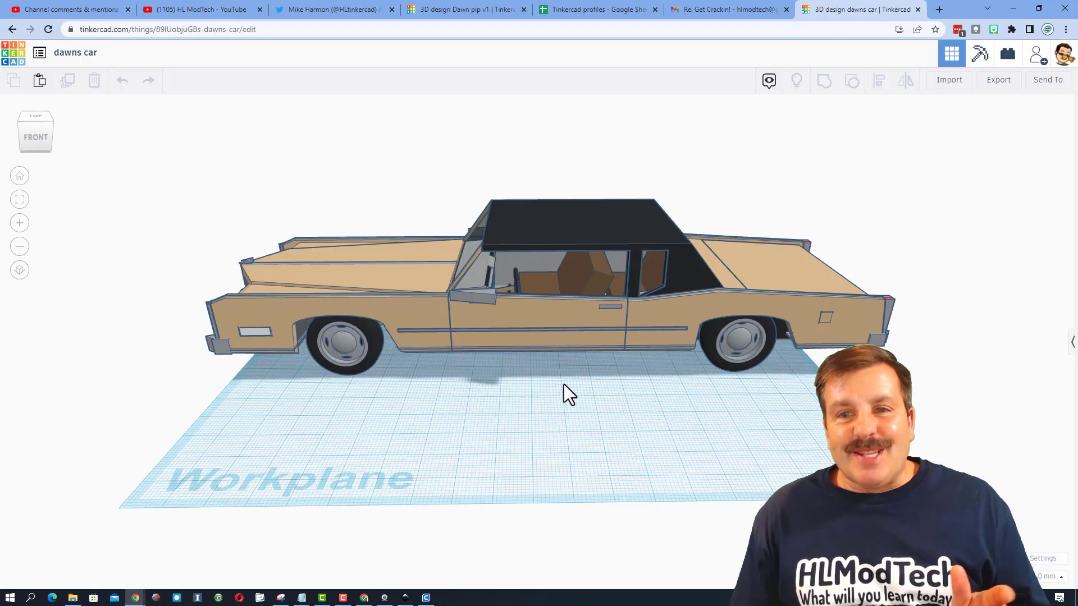
Orbit around the blue-and-red car in Dawn pip v1 to view it from several angles.
mouse_move(563, 384)
right_down()
mouse_move(743, 374)
mouse_move(683, 368)
mouse_move(611, 382)
mouse_move(717, 368)
mouse_move(566, 388)
mouse_move(738, 381)
mouse_move(758, 389)
mouse_move(598, 404)
mouse_move(552, 393)
right_up()
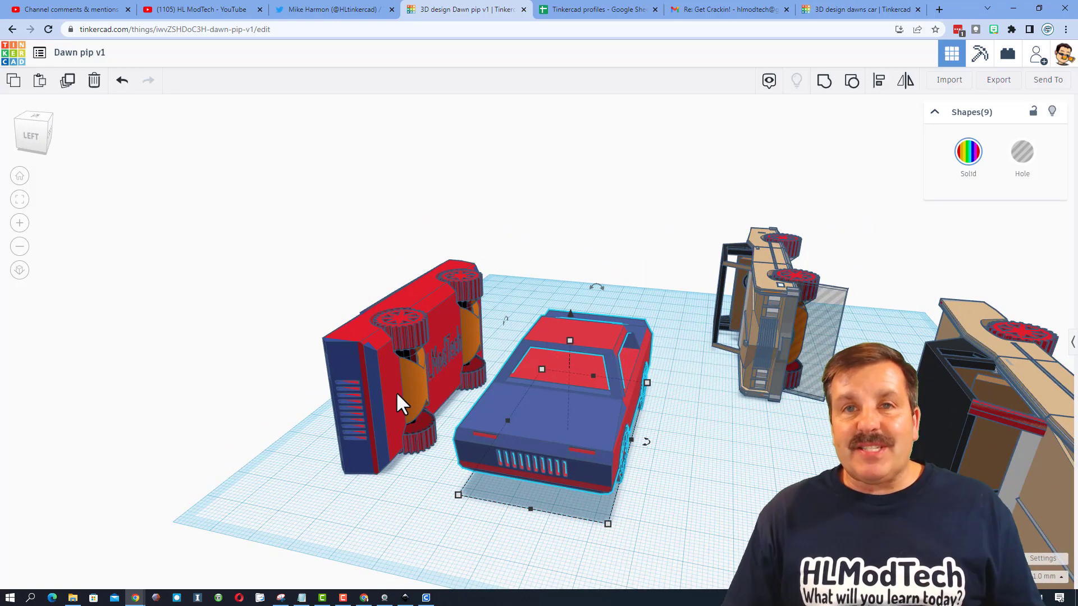
mouse_move(354, 405)
right_down()
mouse_move(416, 403)
mouse_move(369, 401)
right_up()
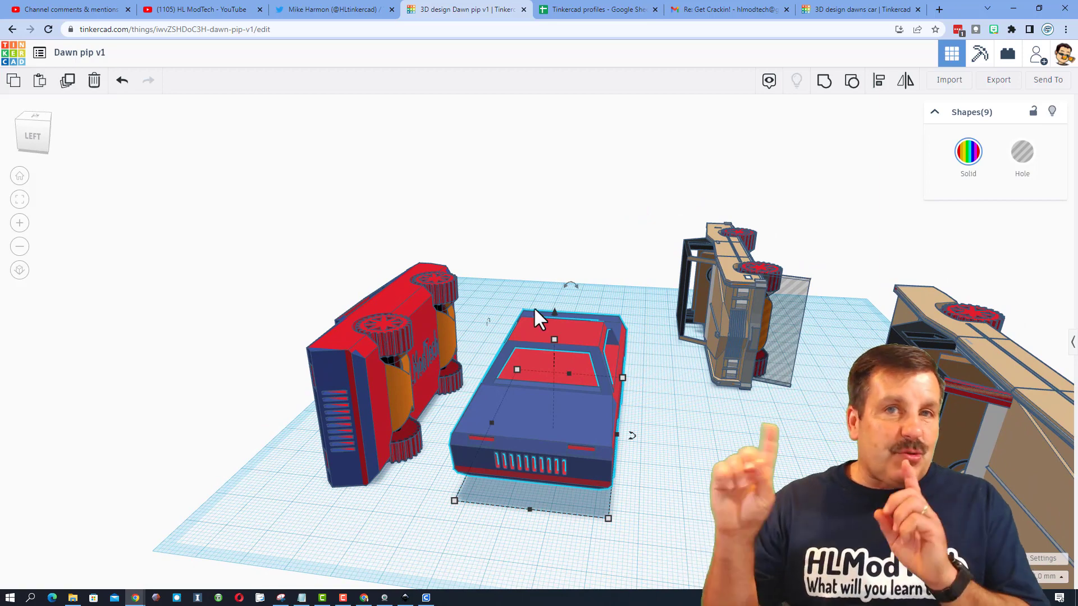
right_drag(477, 344, 354, 405)
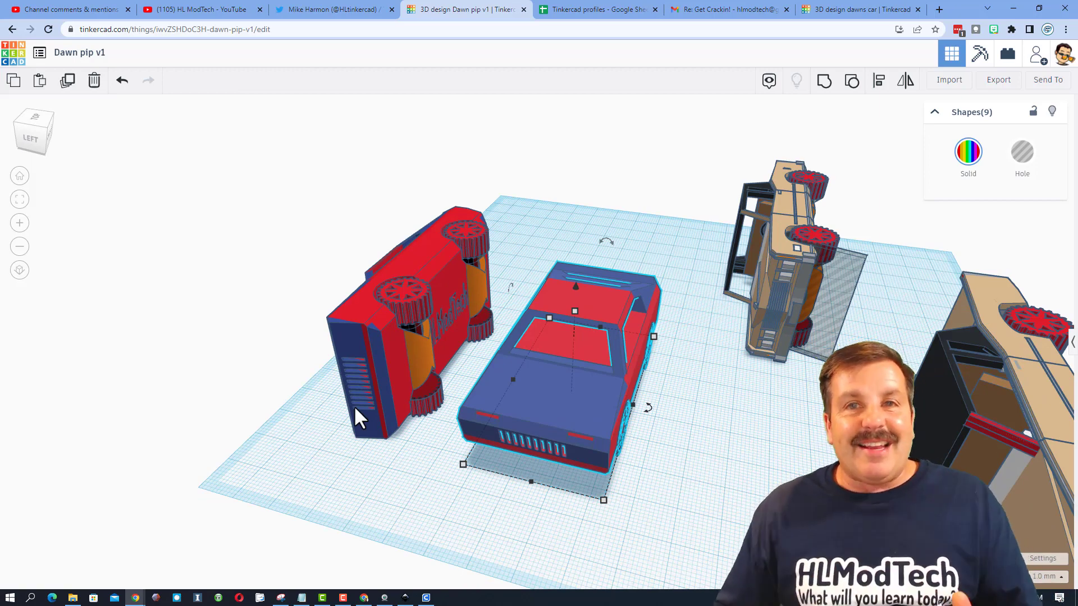
mouse_move(366, 407)
right_down()
mouse_move(717, 500)
mouse_move(682, 494)
right_up()
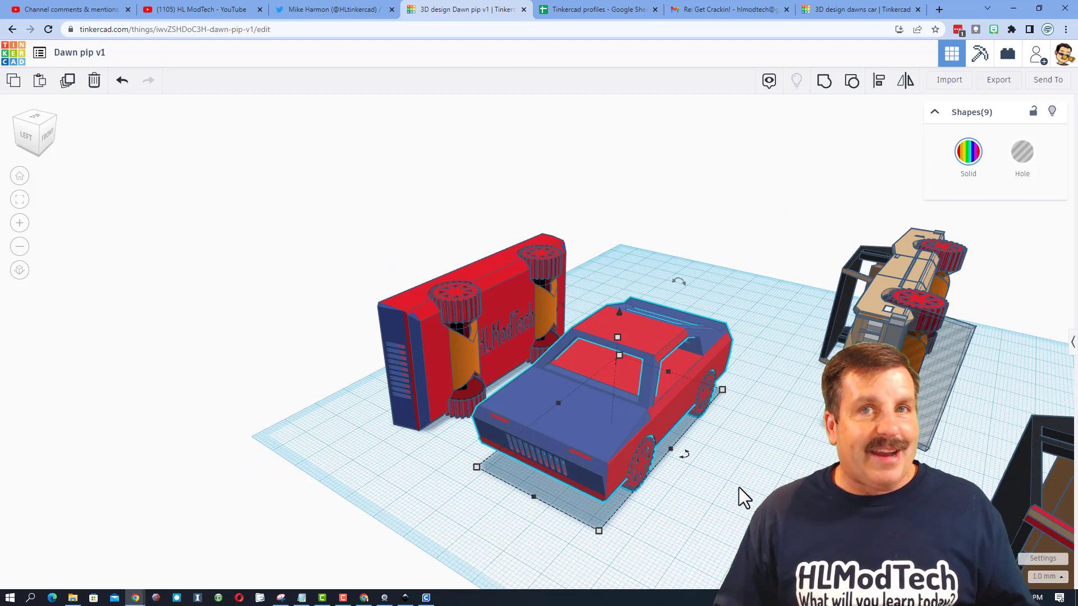
right_drag(775, 440, 442, 333)
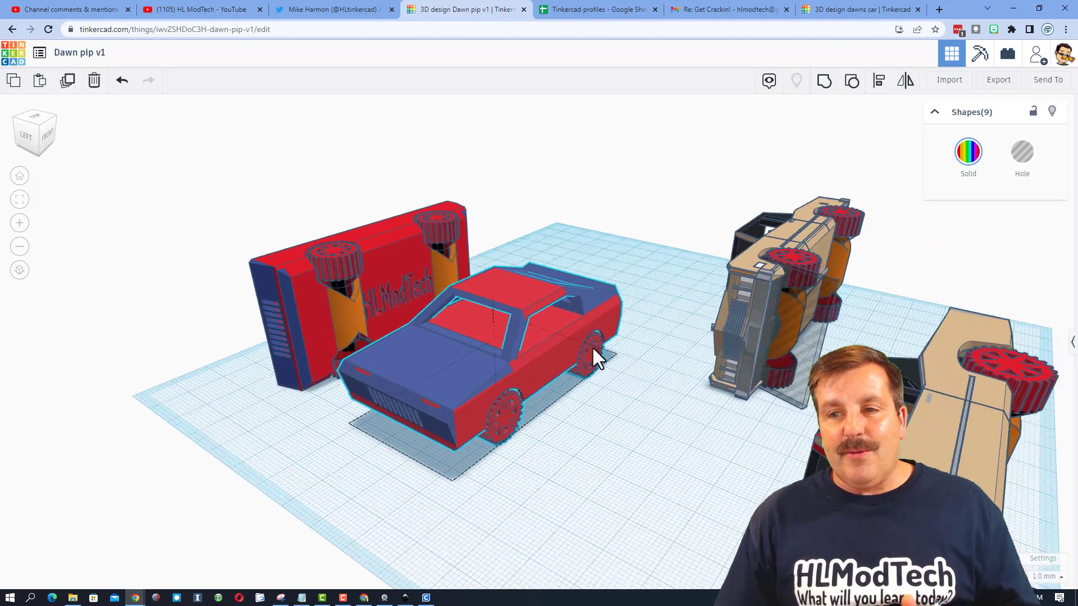
scroll(436, 331, down, 2)
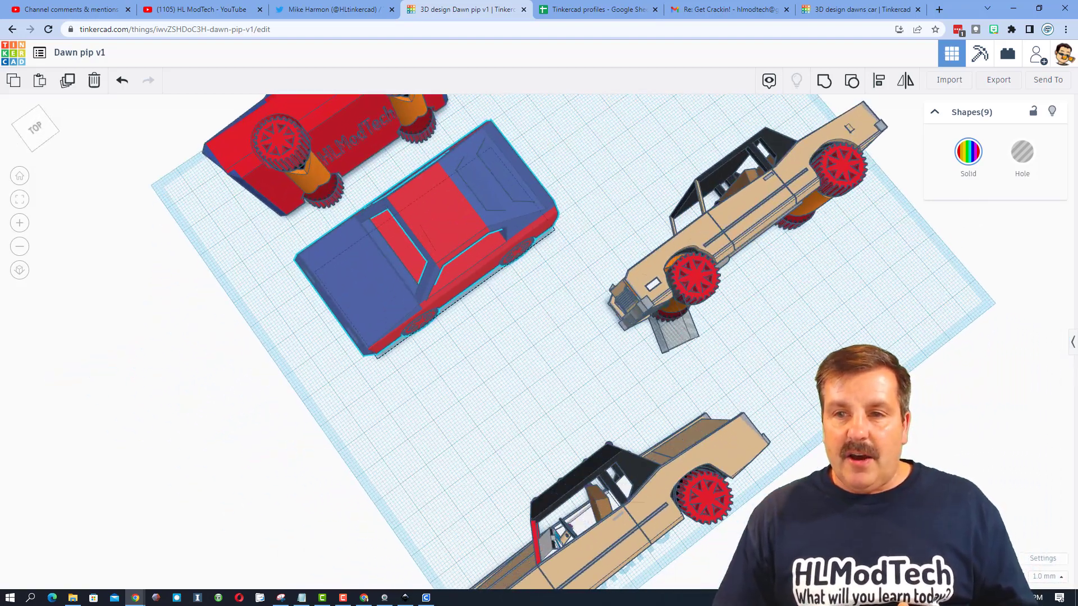
right_drag(890, 287, 830, 221)
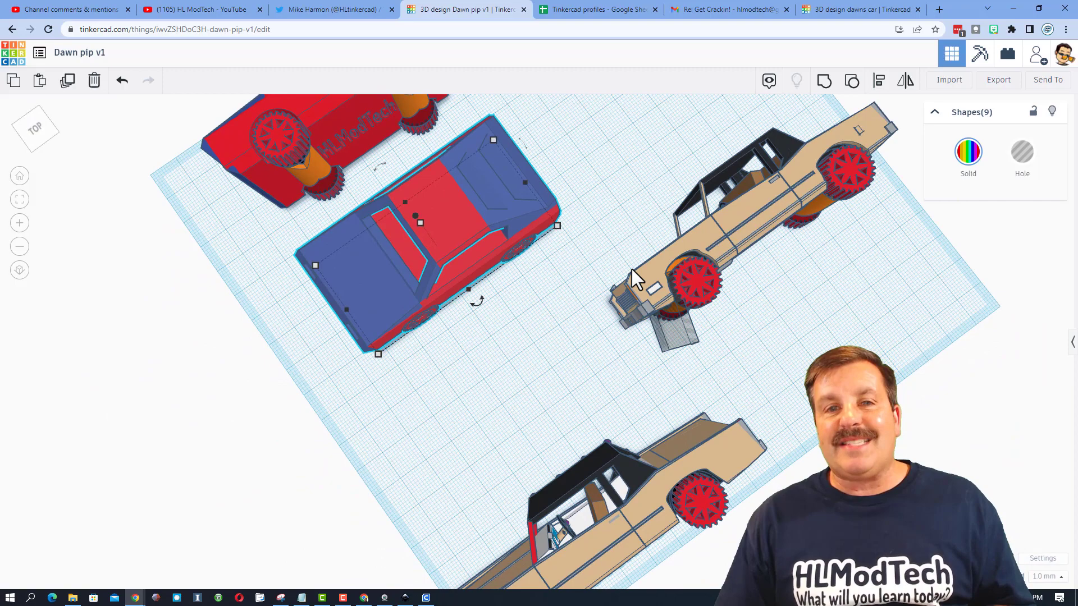
mouse_move(632, 268)
right_down()
mouse_move(520, 297)
mouse_move(381, 352)
right_up()
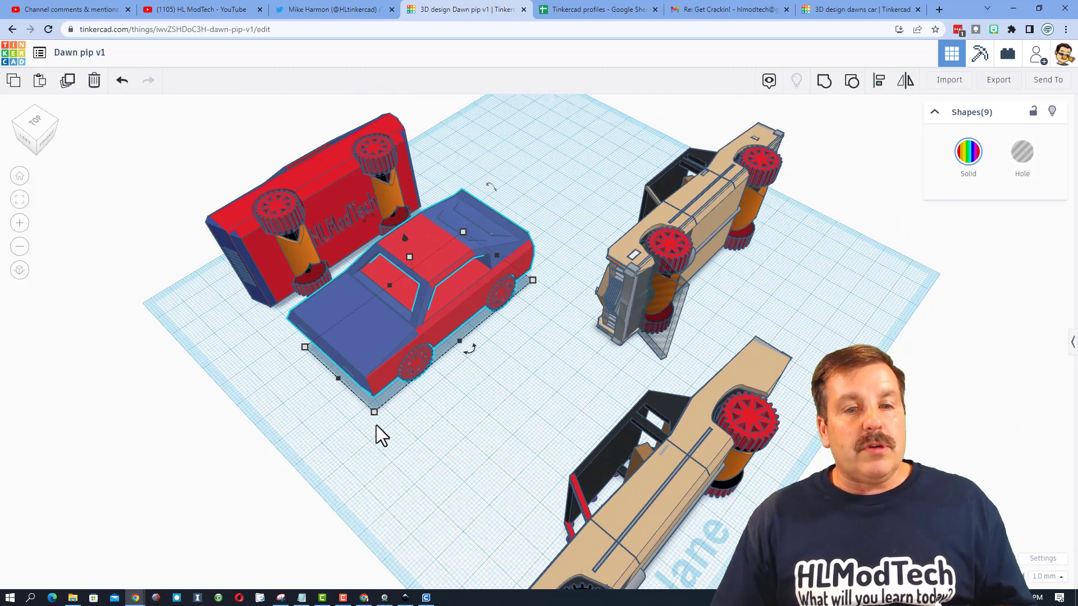
mouse_move(625, 256)
right_down()
mouse_move(711, 308)
mouse_move(731, 288)
mouse_move(686, 245)
right_up()
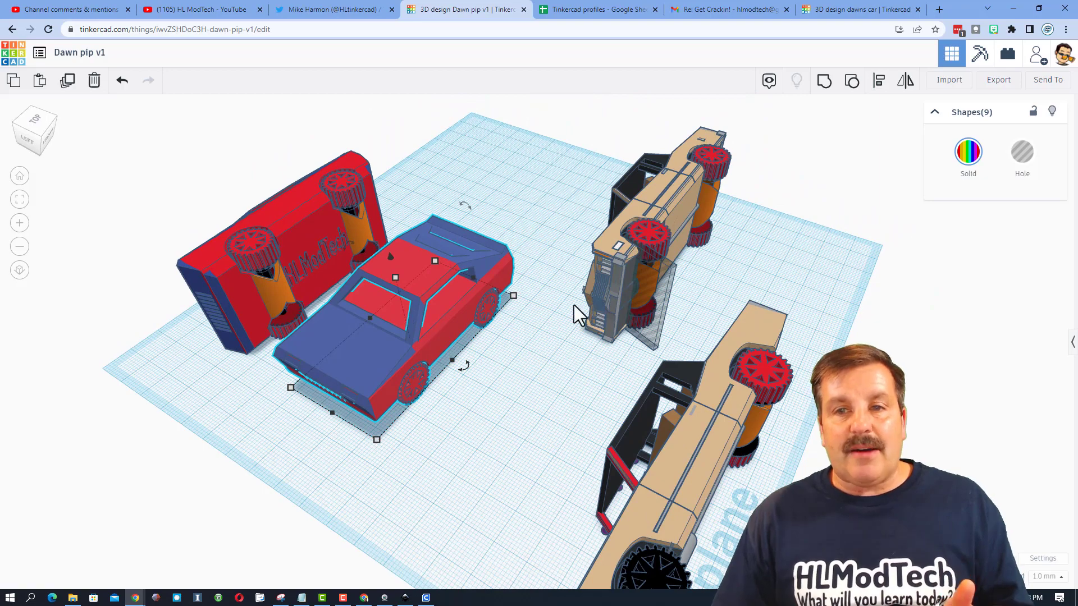
mouse_move(548, 340)
right_down()
mouse_move(464, 393)
mouse_move(452, 414)
mouse_move(380, 330)
right_up()
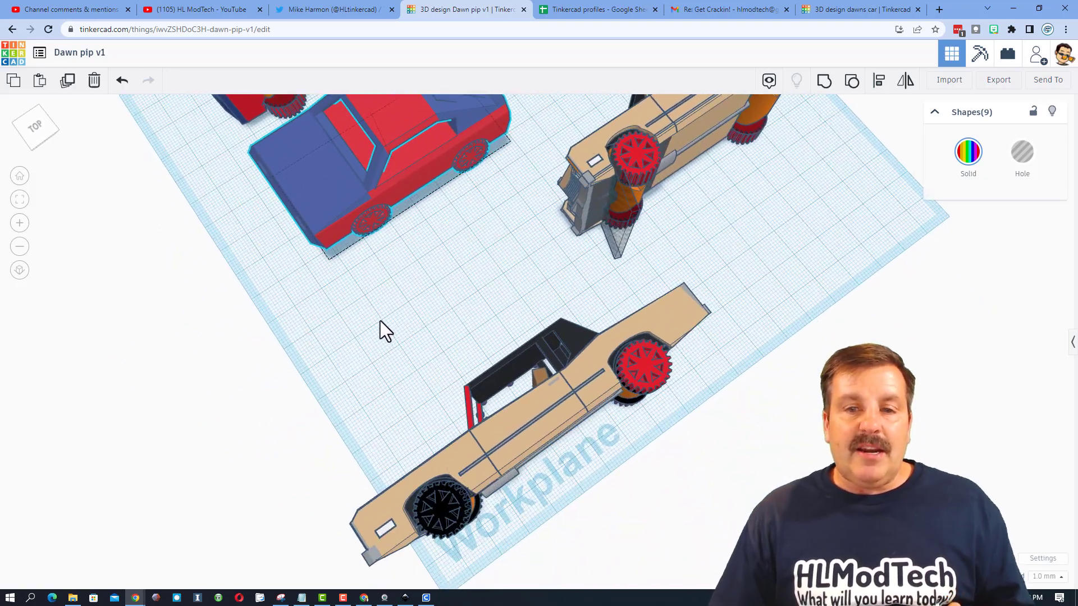
mouse_move(686, 287)
right_down()
mouse_move(632, 355)
mouse_move(842, 251)
mouse_move(496, 294)
right_up()
click(495, 296)
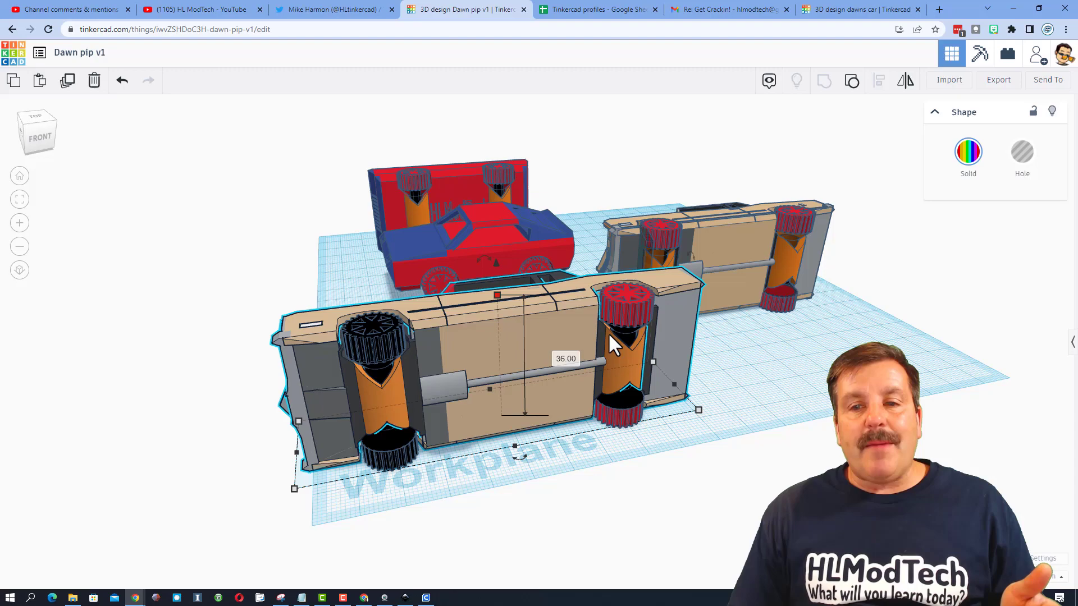
mouse_move(522, 456)
right_down()
mouse_move(551, 472)
mouse_move(834, 480)
mouse_move(447, 400)
right_up()
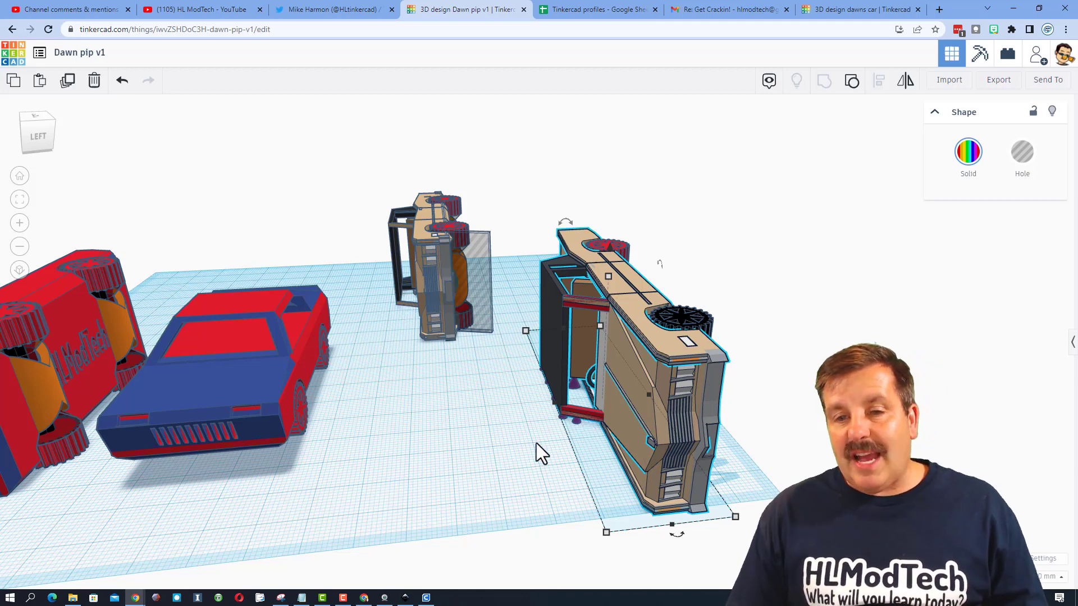
scroll(546, 443, up, 2)
click(579, 419)
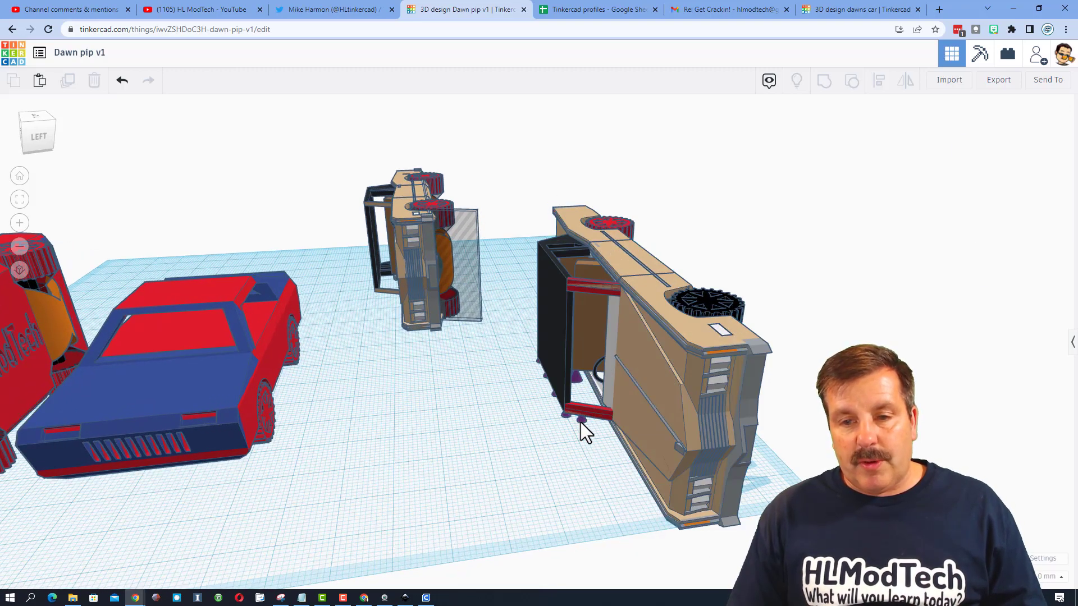
click(579, 422)
scroll(577, 422, up, 3)
scroll(585, 417, up, 5)
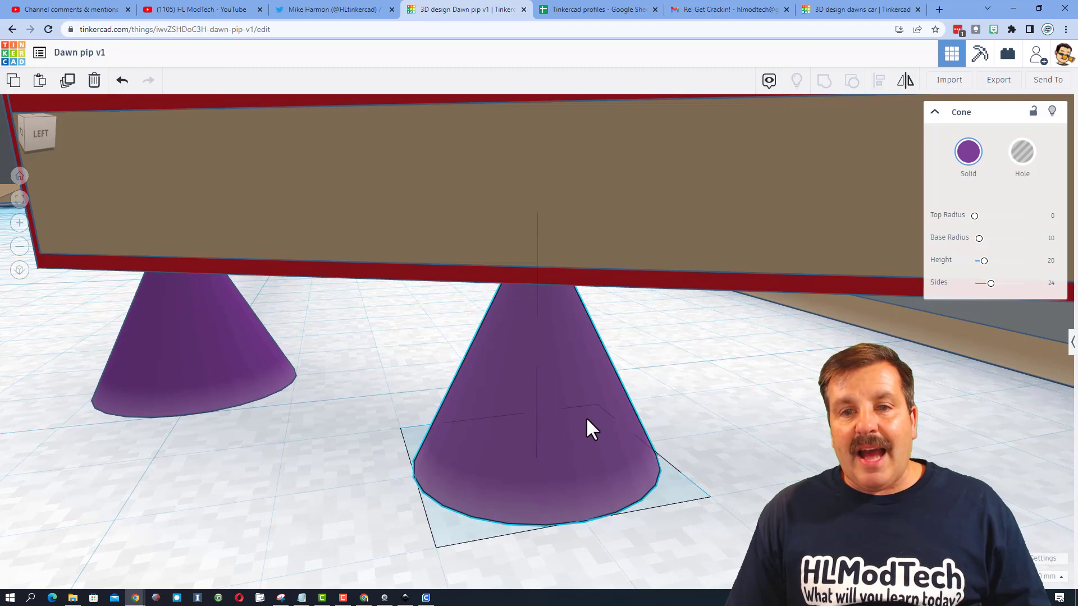
right_drag(586, 417, 608, 397)
mouse_move(411, 406)
right_down()
mouse_move(428, 387)
mouse_move(284, 418)
right_up()
mouse_move(256, 474)
right_down()
mouse_move(229, 476)
mouse_move(439, 428)
right_up()
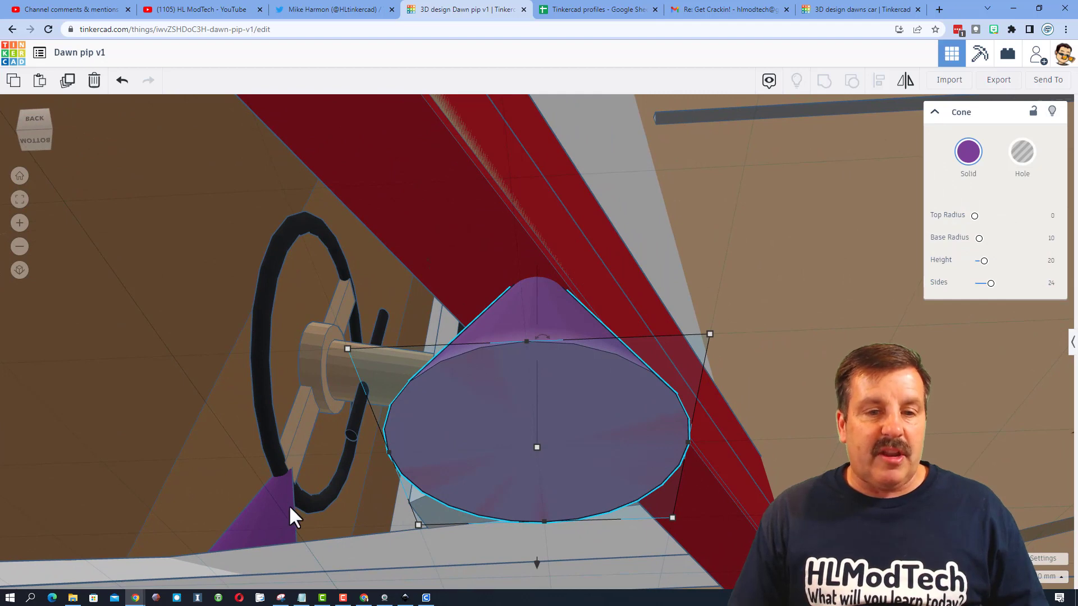
scroll(294, 498, down, 5)
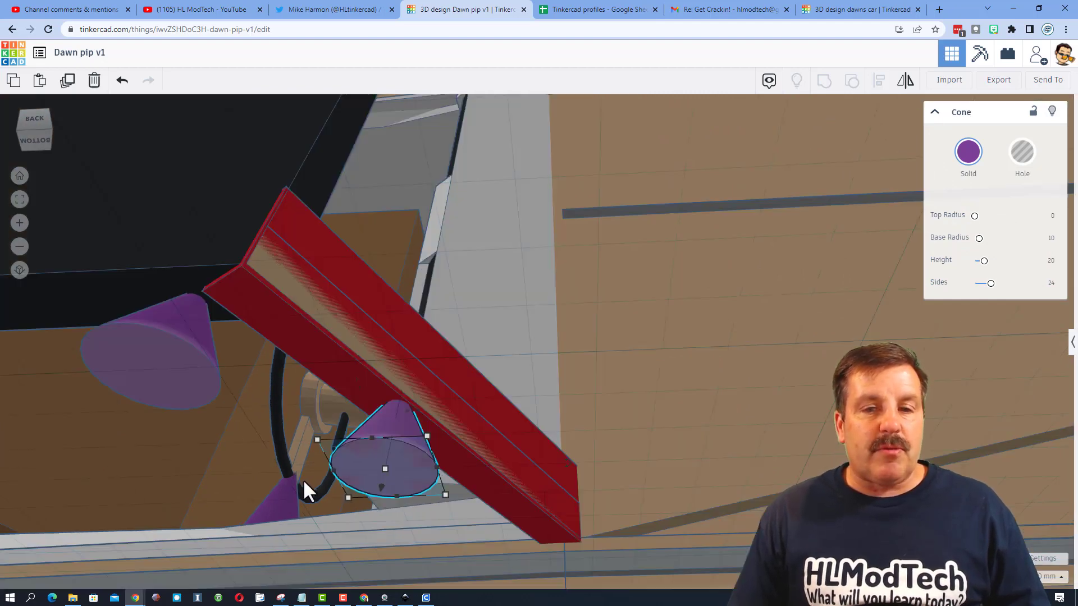
mouse_move(303, 489)
right_down()
mouse_move(354, 447)
mouse_move(299, 497)
right_up()
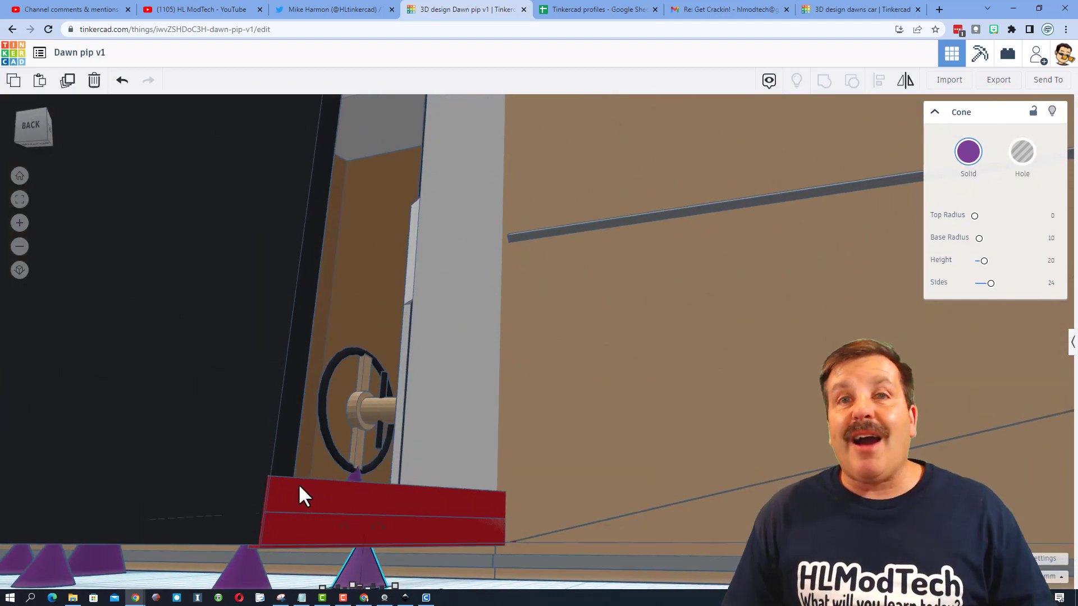